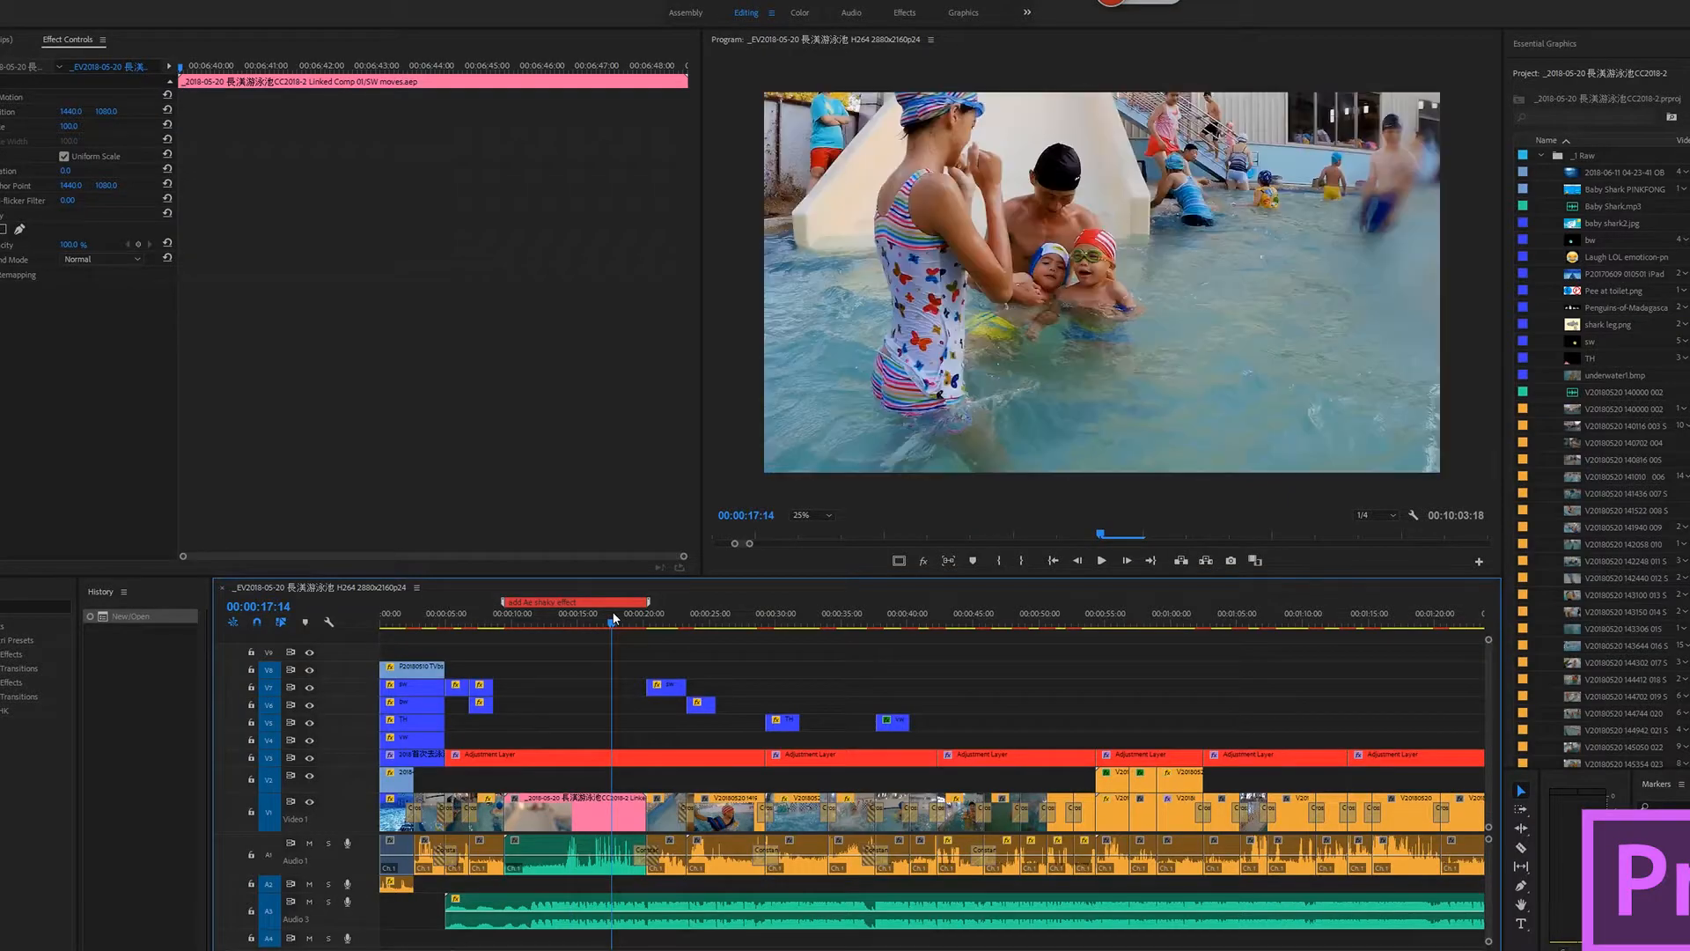
# Step: Select the pink linked comp clip on V1 and bring up its right-click options
pyautogui.click(579, 828)
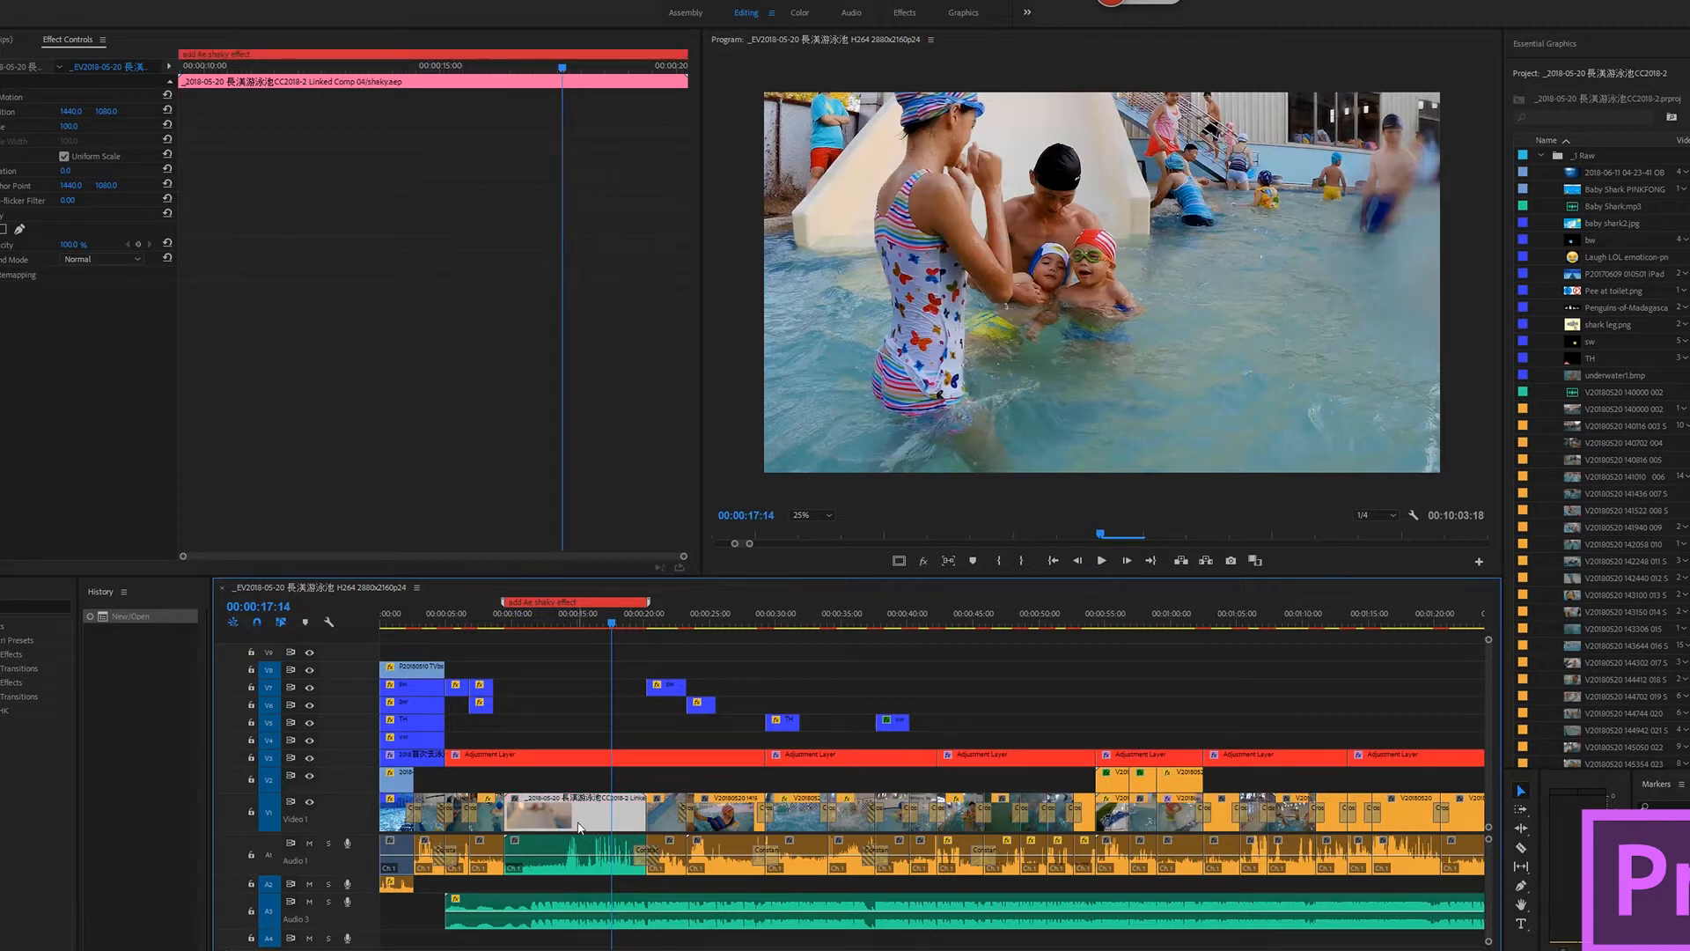
pyautogui.rightClick(578, 827)
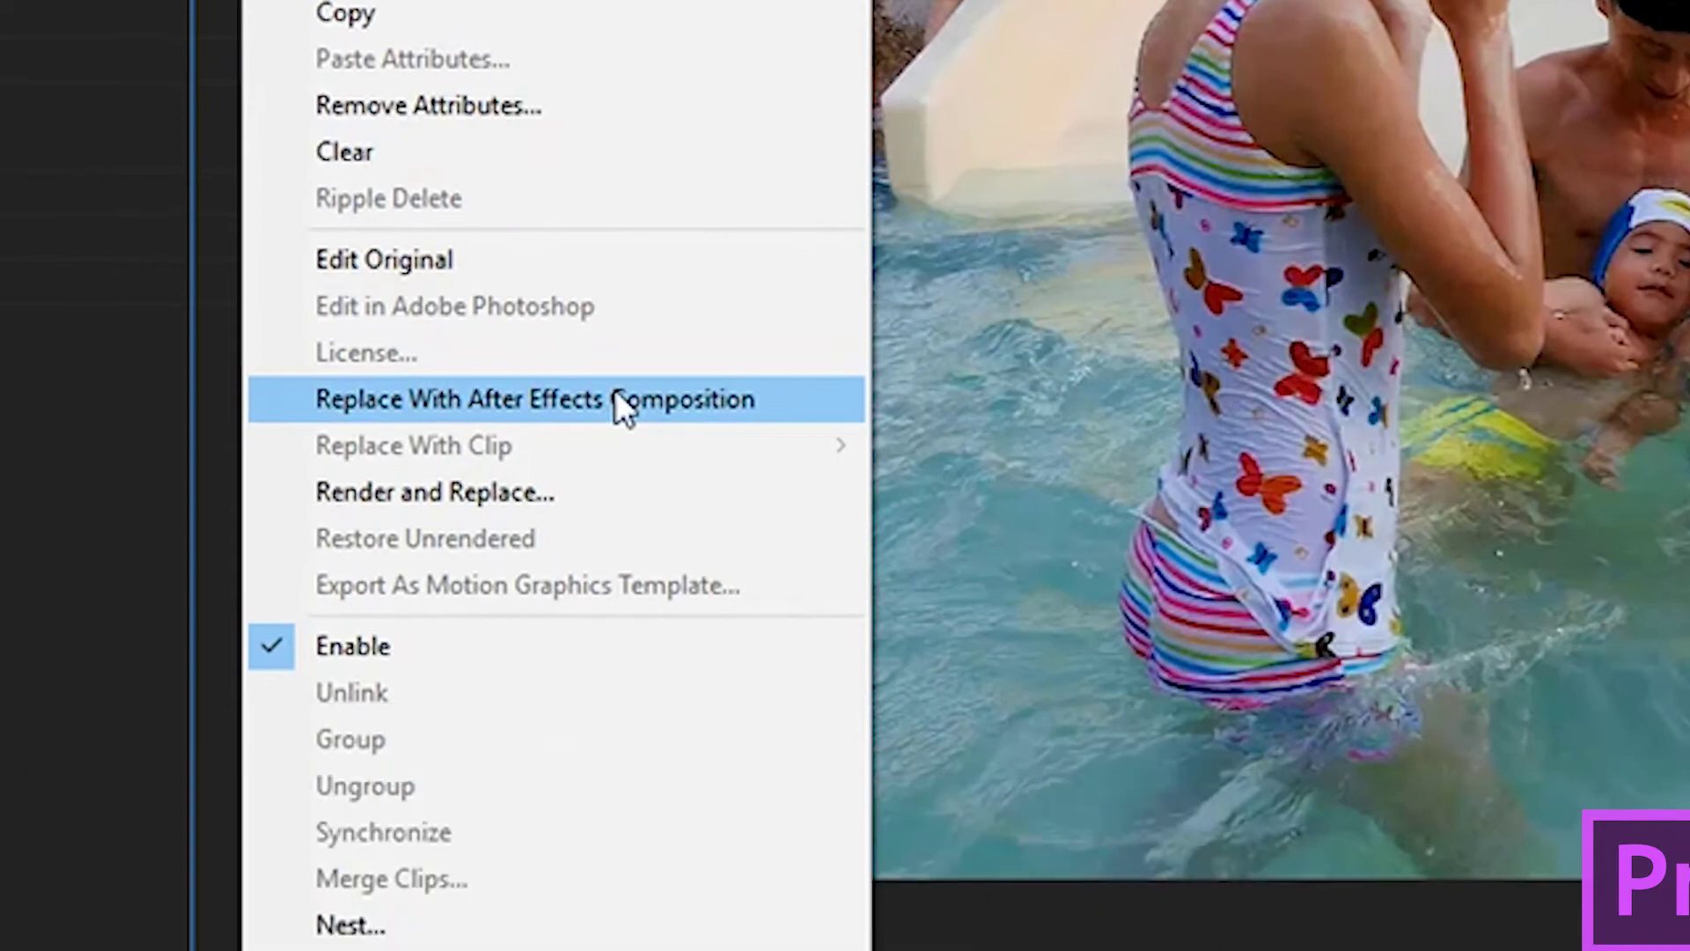
# Step: Replace the clip with an AE composition, go to the slide frame near 02:14 and ready the Brush on layer 1
pyautogui.click(635, 391)
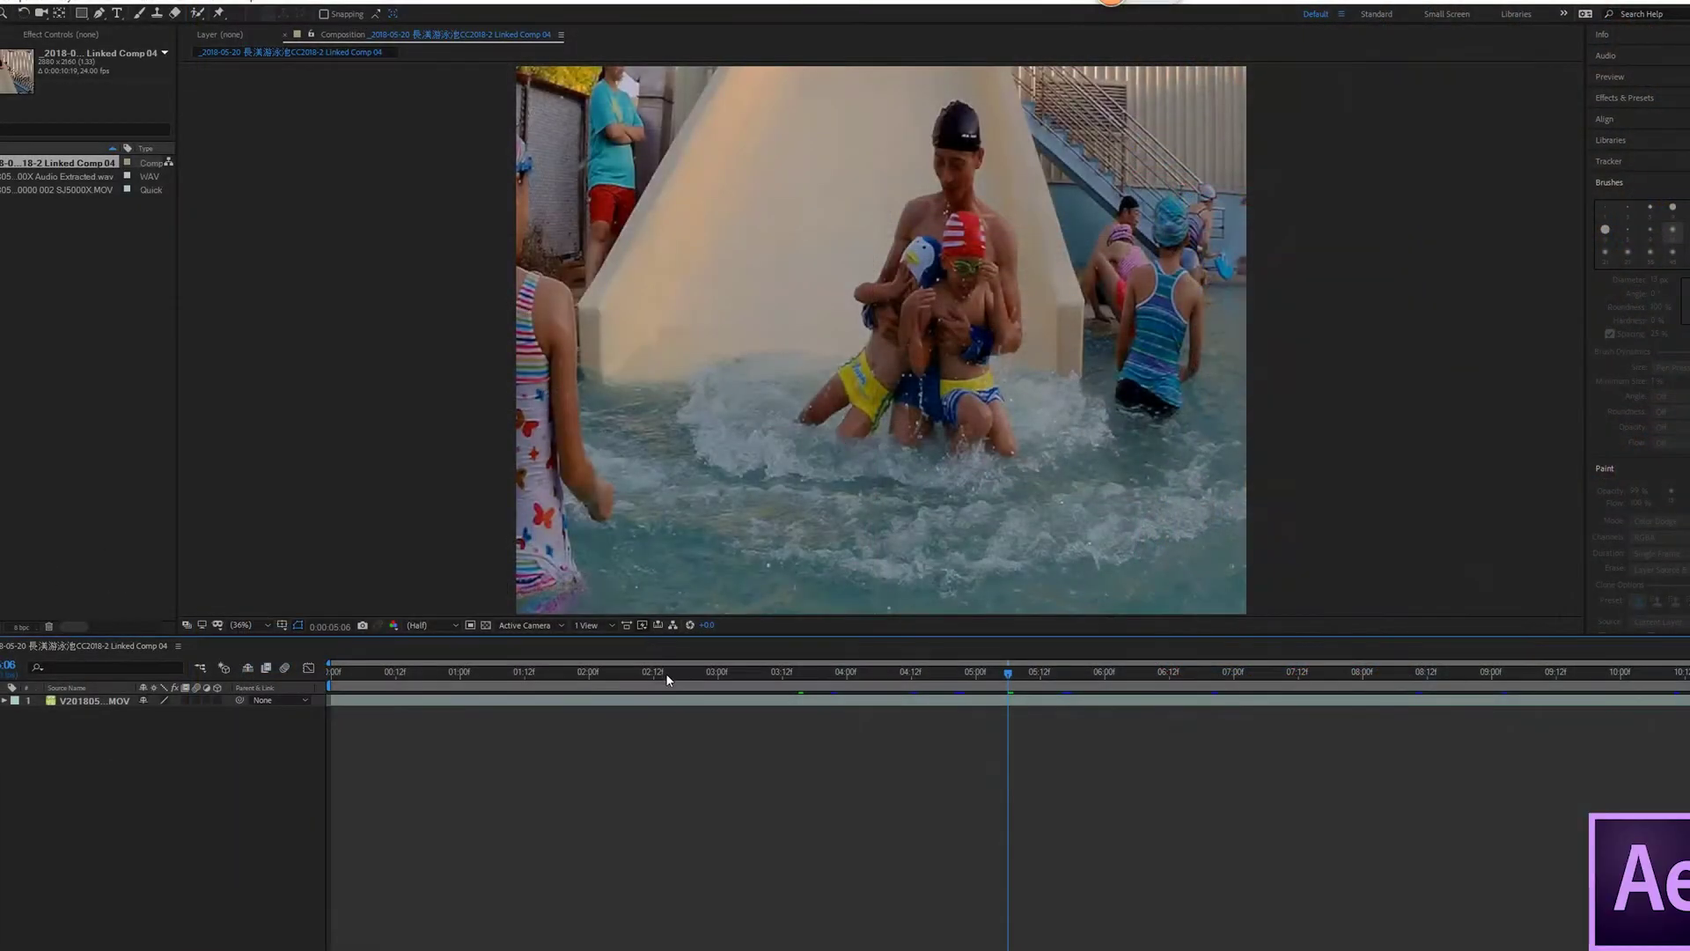
pyautogui.click(664, 672)
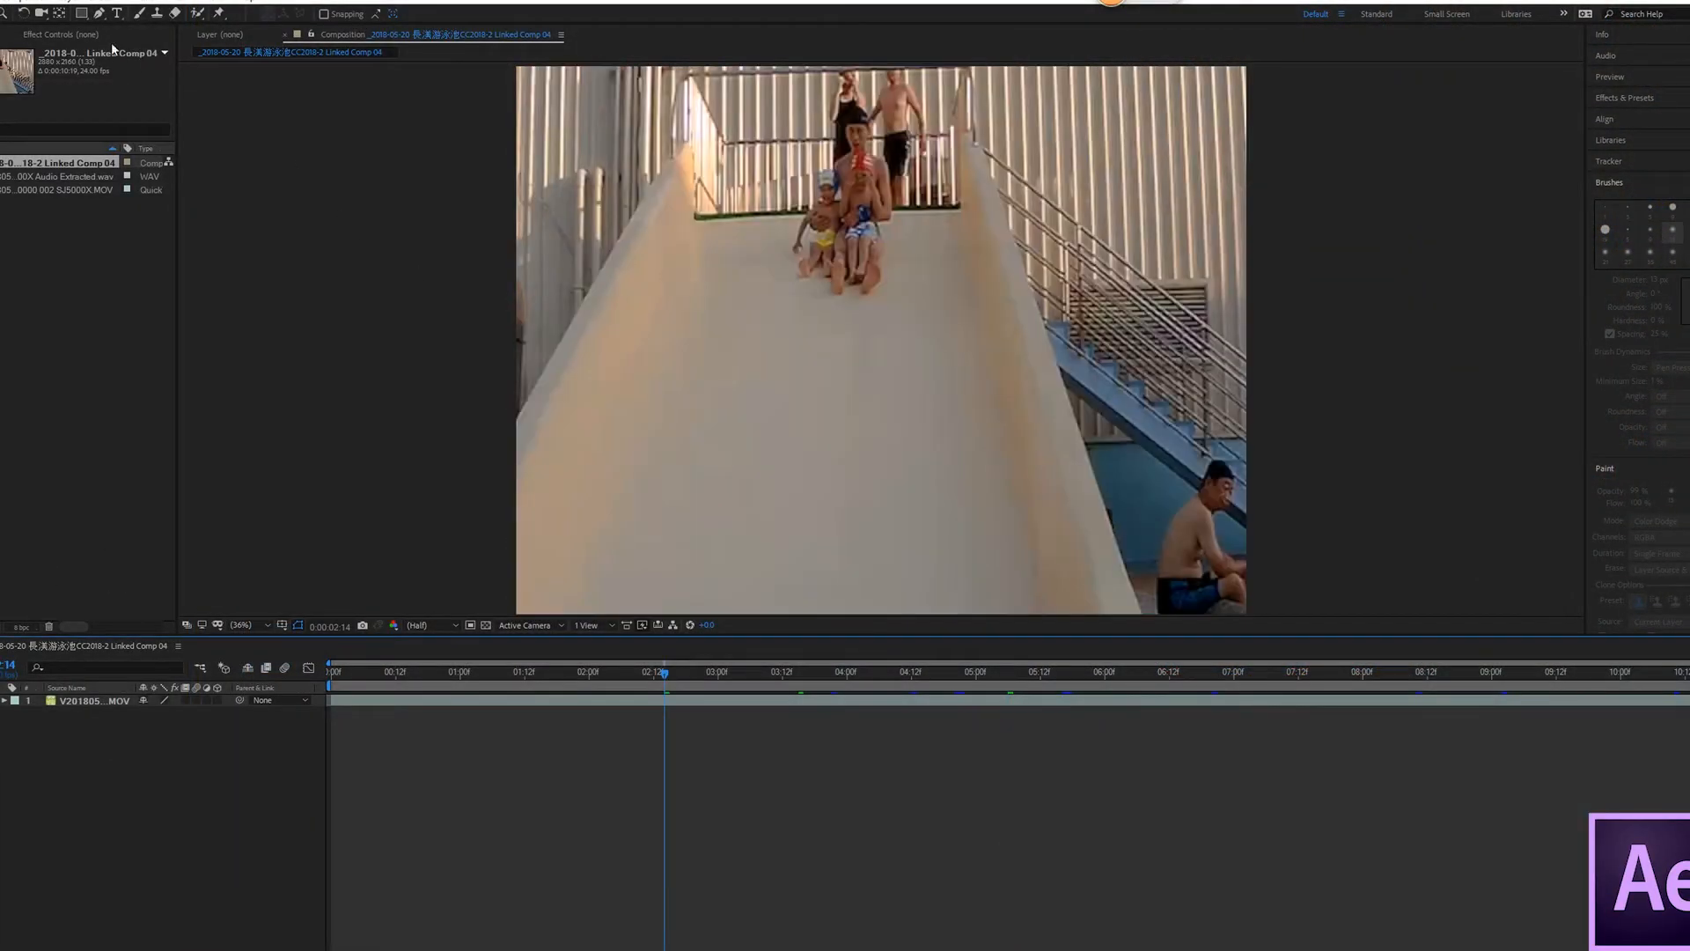
pyautogui.click(138, 14)
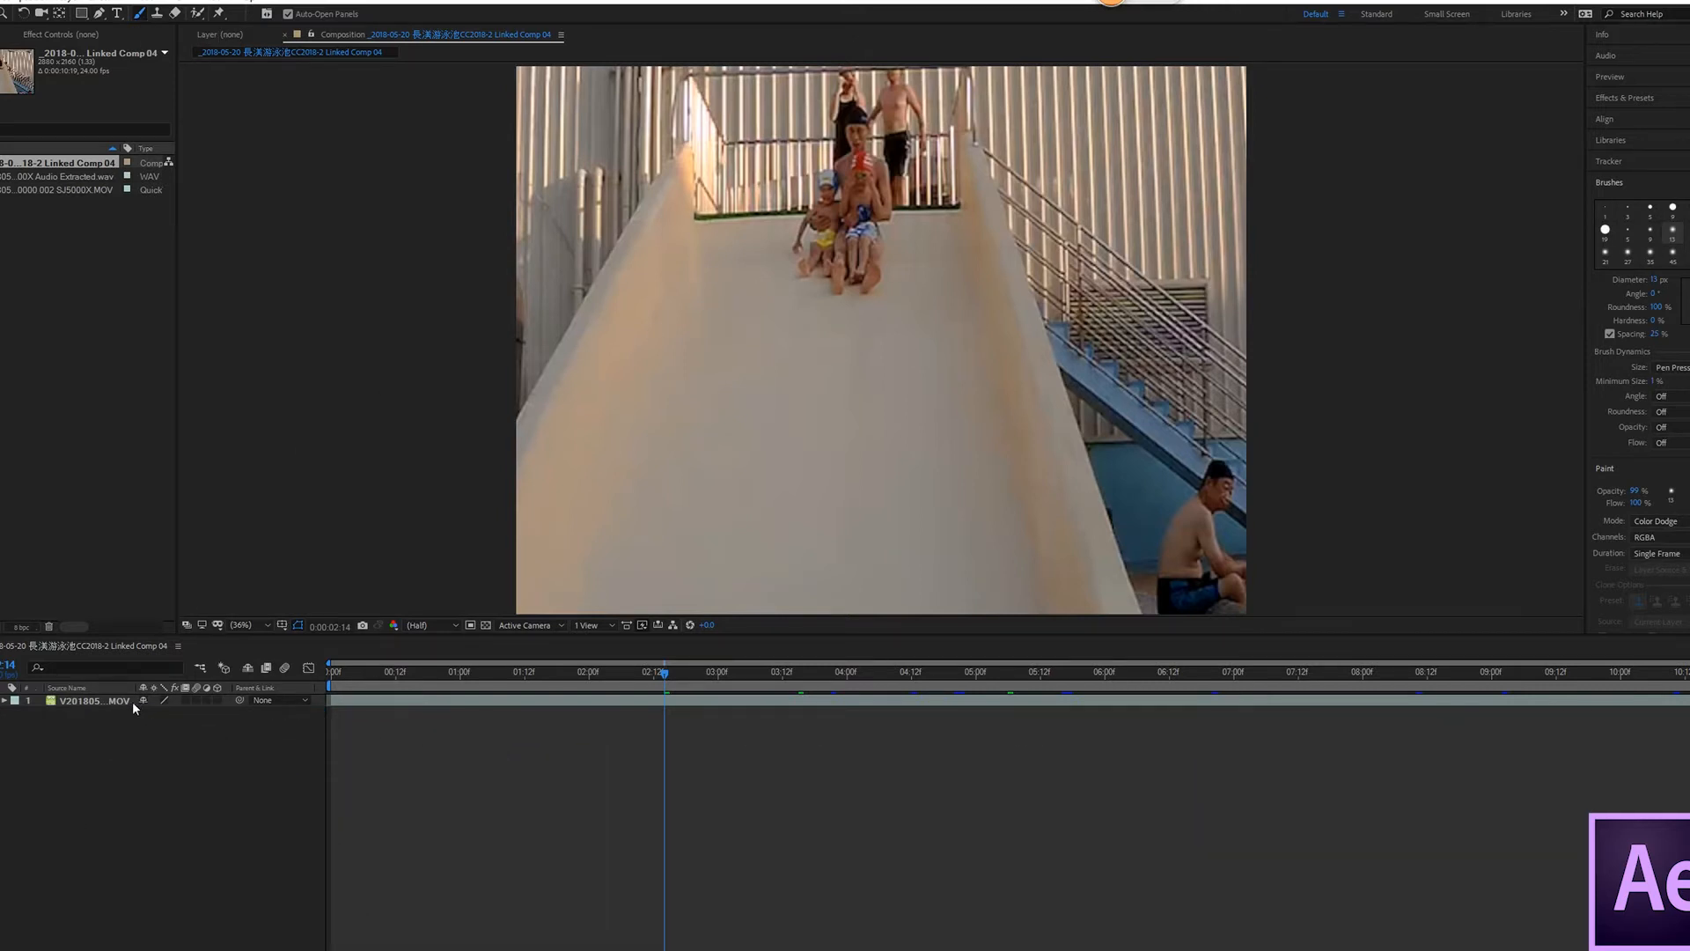
pyautogui.click(133, 702)
pyautogui.scroll(3, 793, 264)
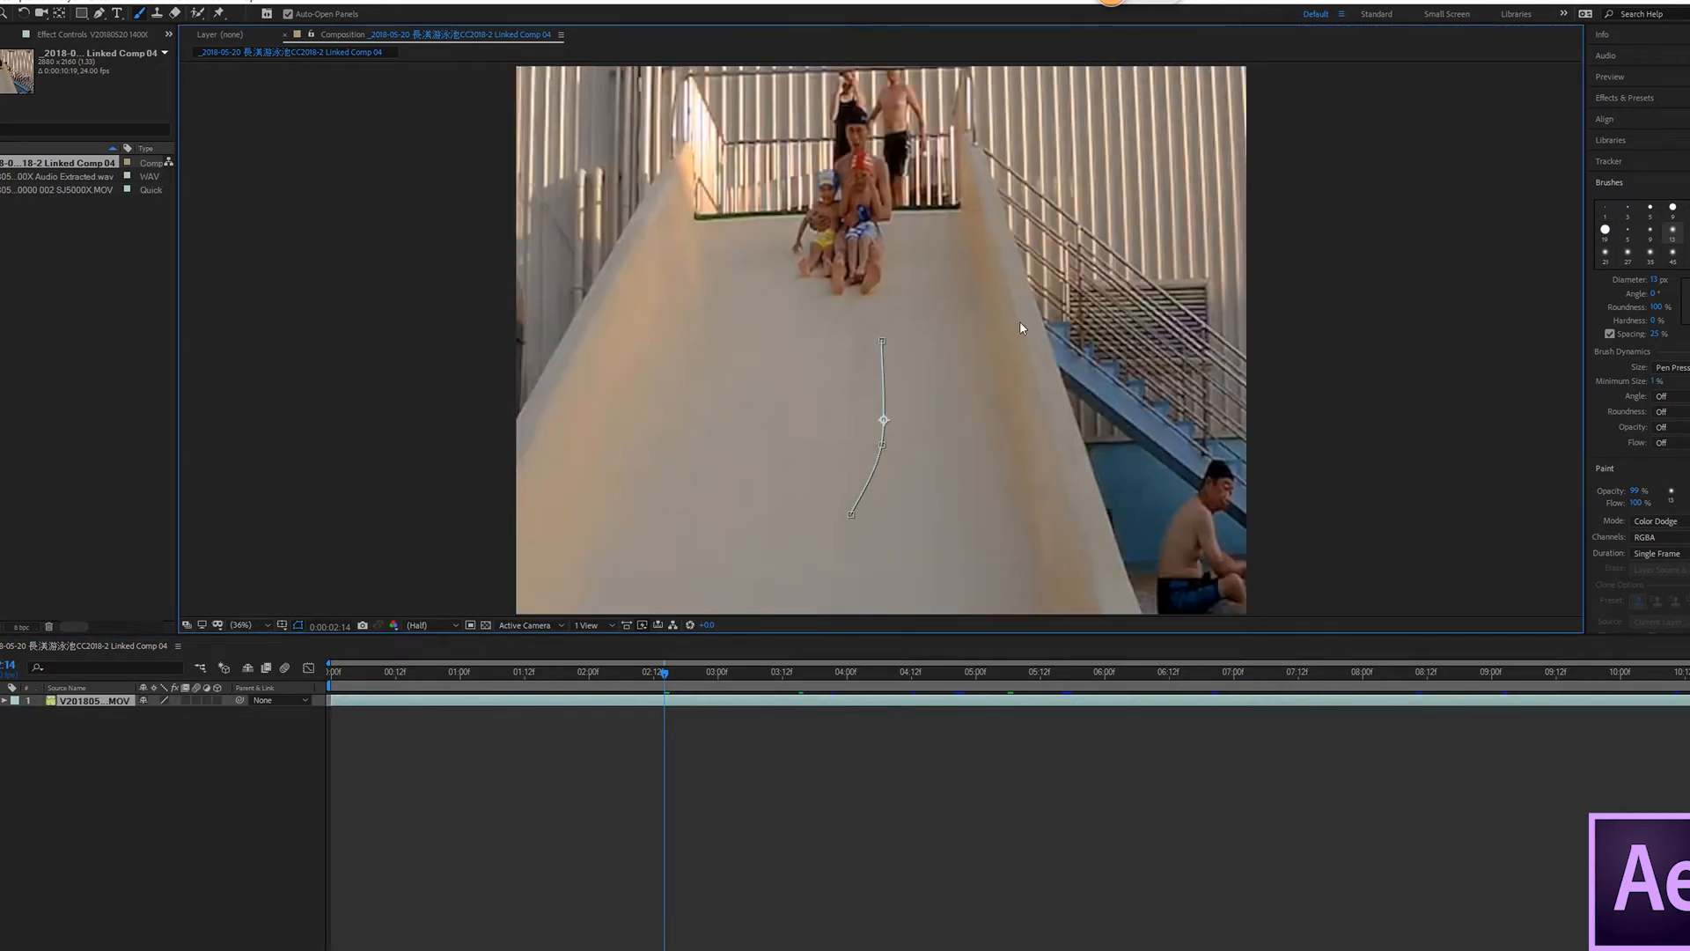
# Step: Check the empty Layer panel and the layer's Effect Controls, finding no paint stroke was made
pyautogui.click(225, 36)
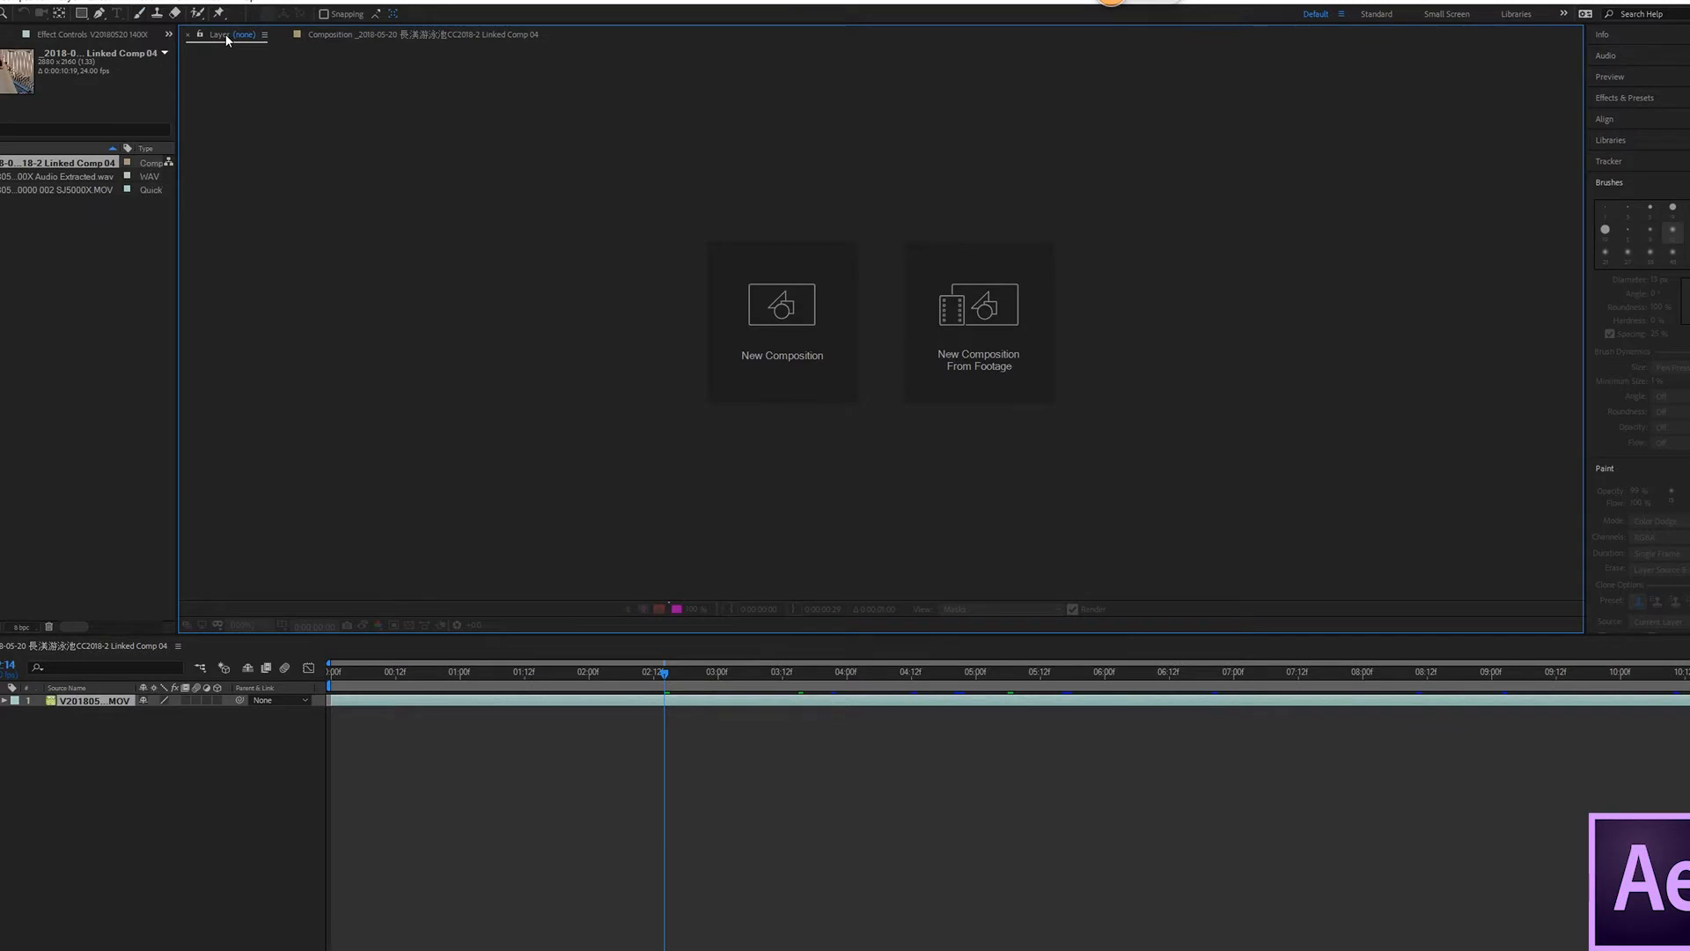
pyautogui.click(57, 69)
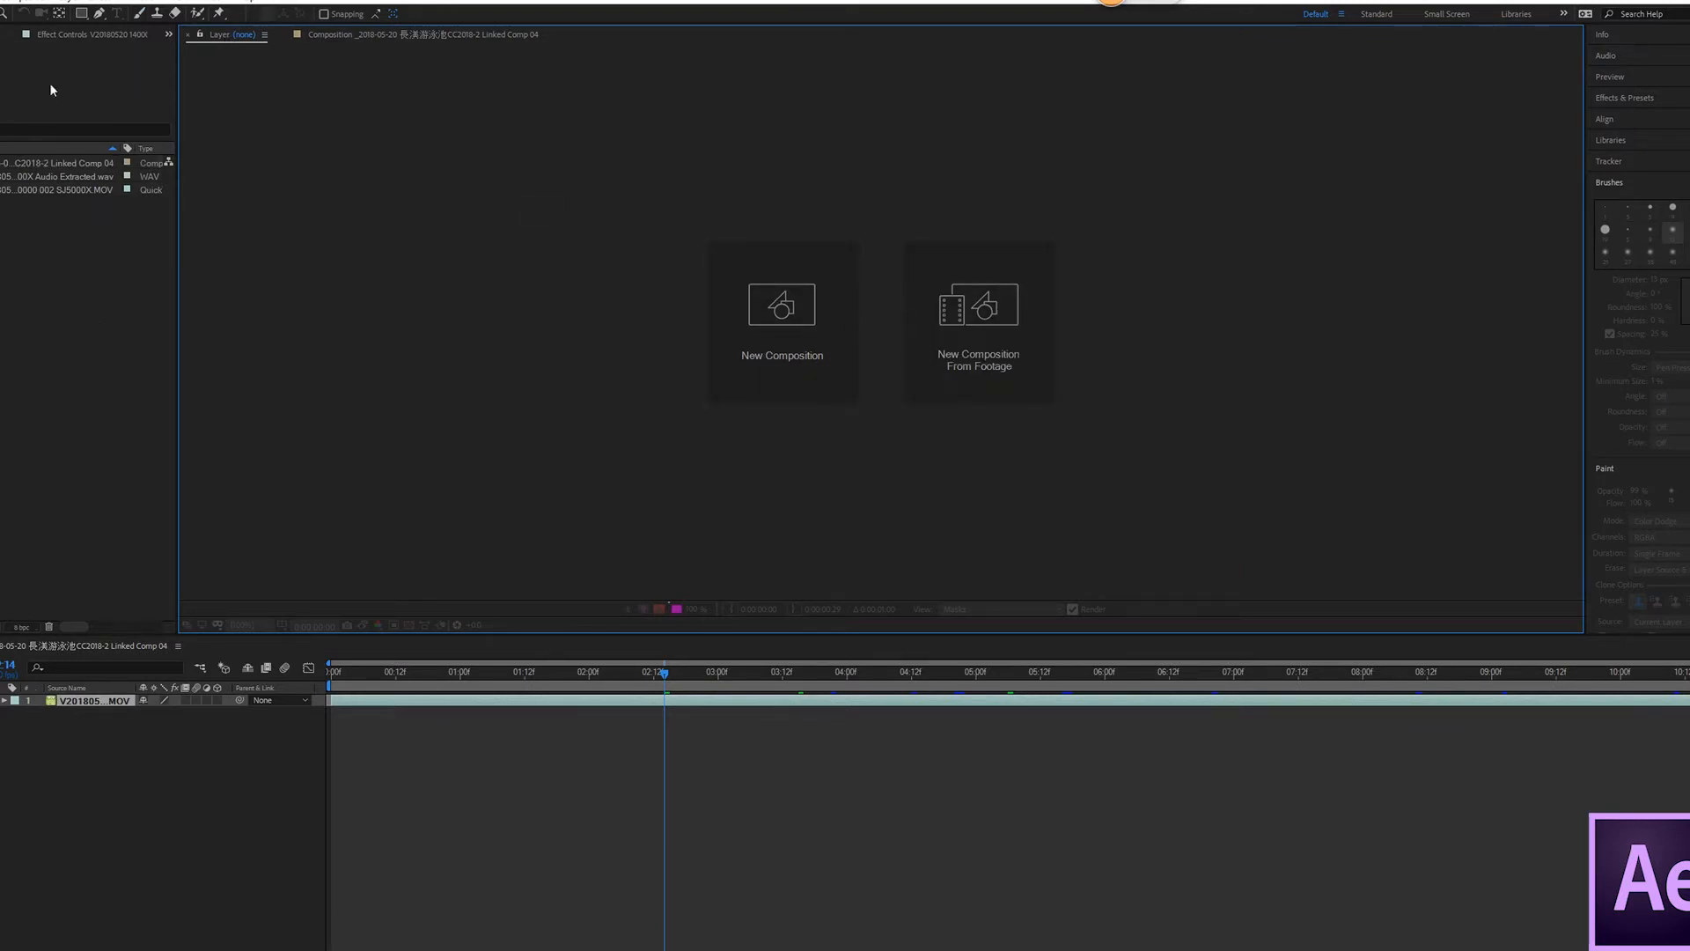
pyautogui.click(75, 32)
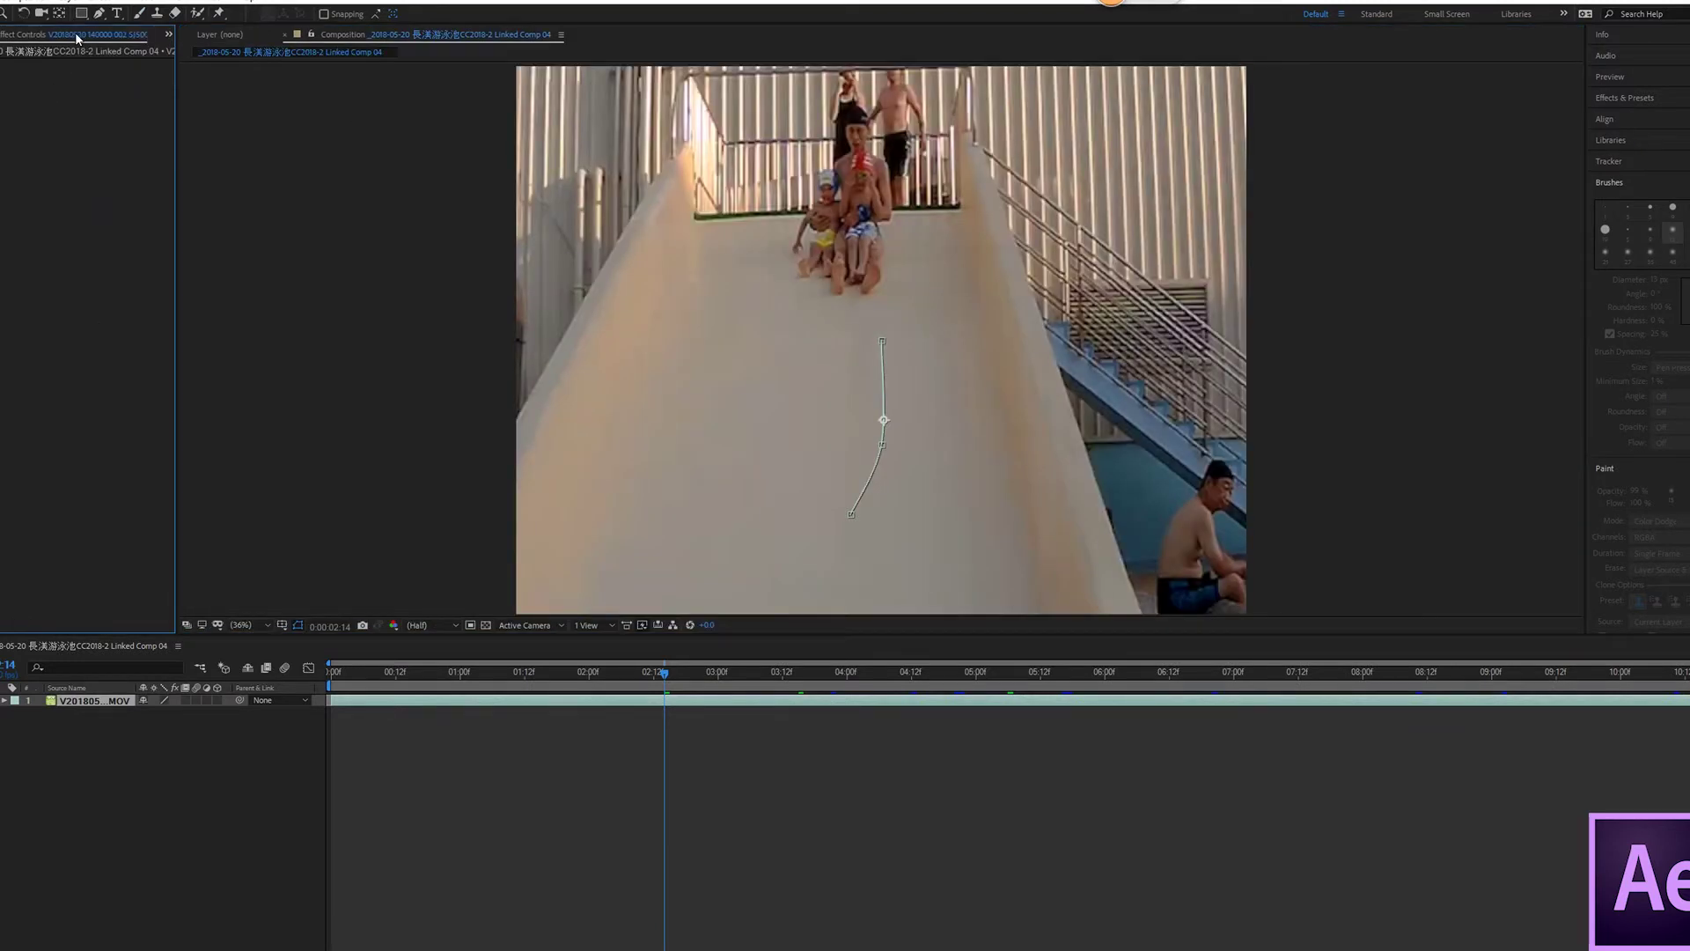
pyautogui.rightClick(47, 72)
pyautogui.moveTo(100, 159)
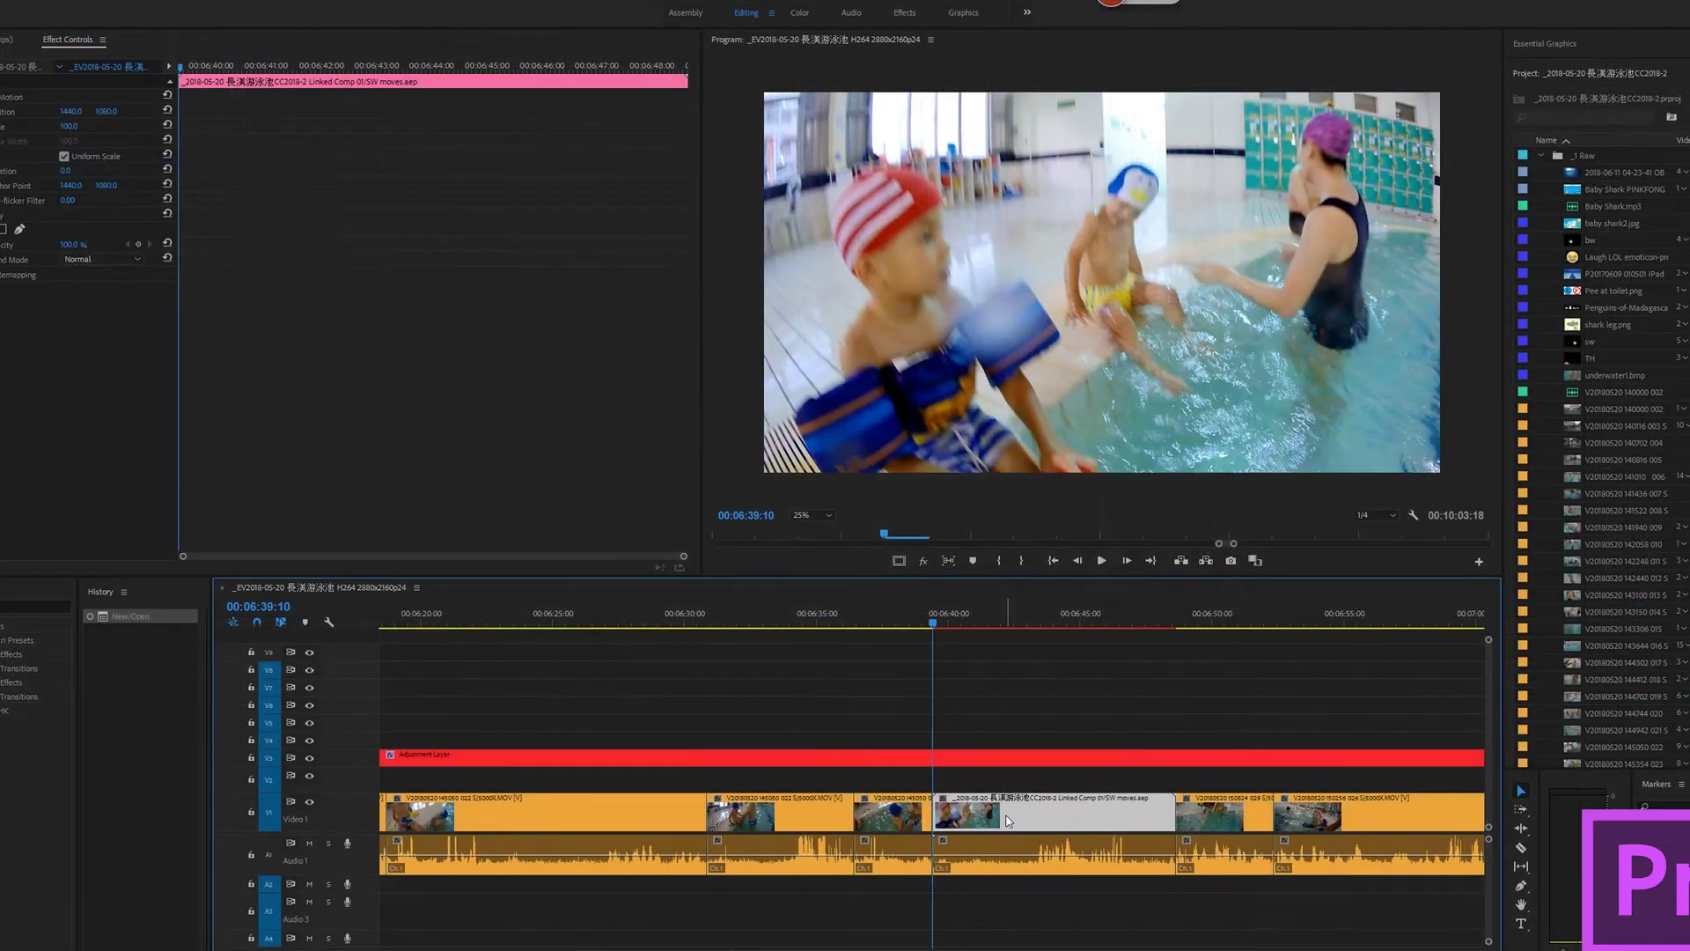
# Step: On the other clip's heart layer, paint a red test stroke across the boy's shoulders, then undo it
pyautogui.rightClick(1006, 819)
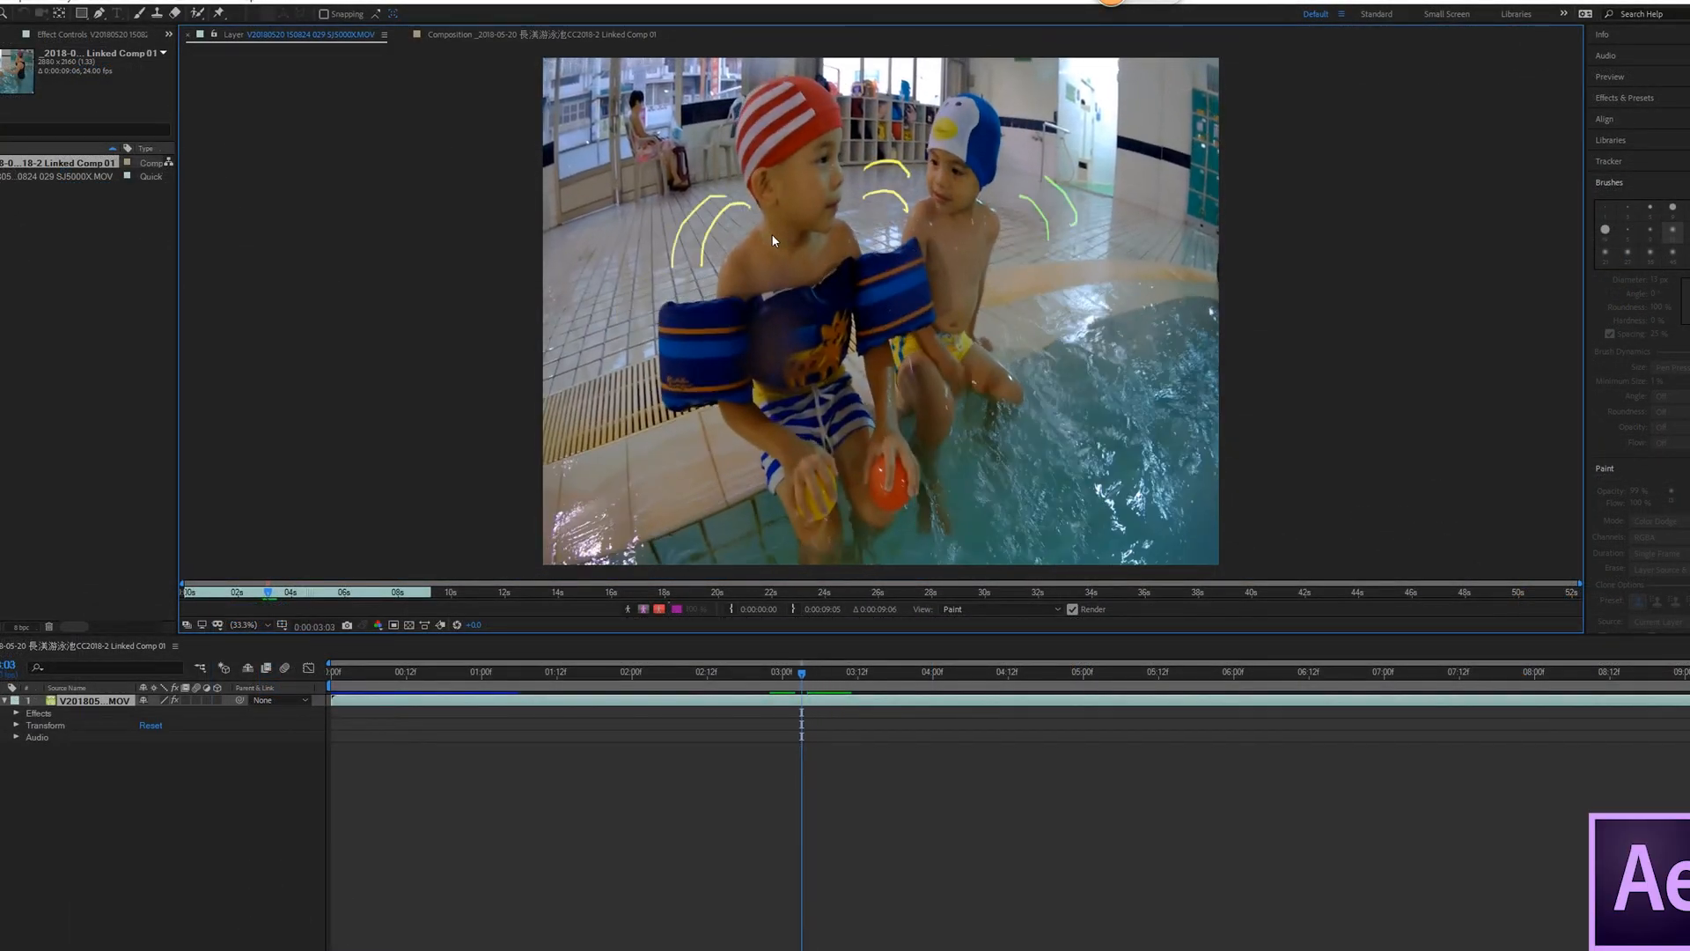
pyautogui.click(140, 16)
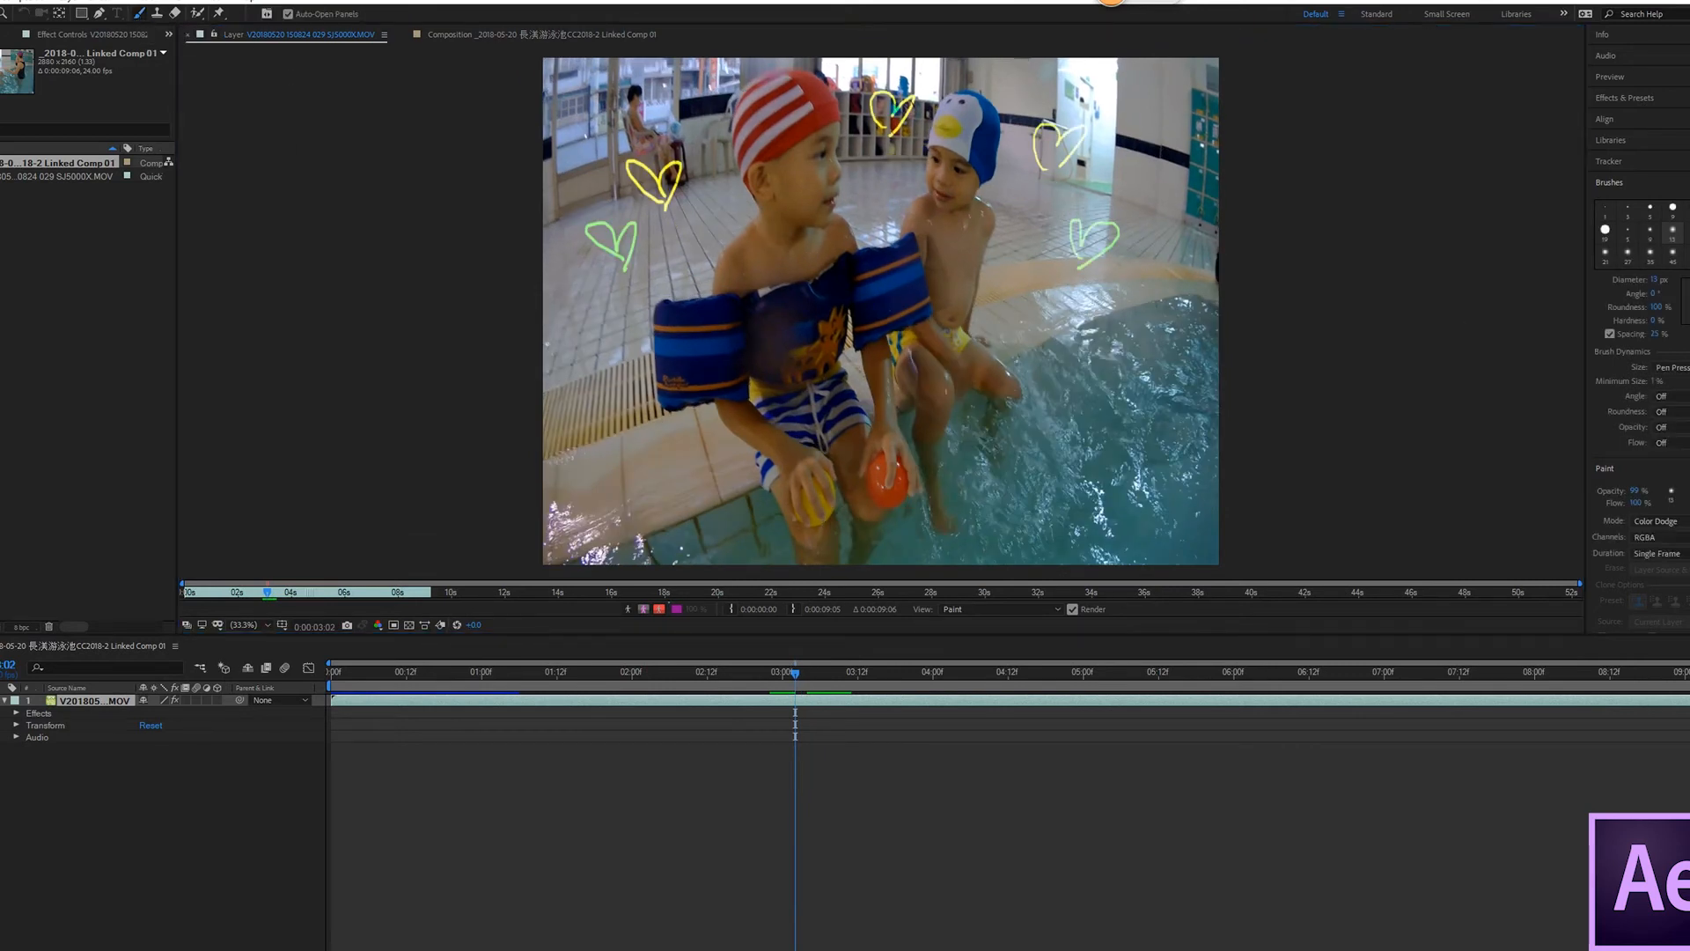
pyautogui.click(1637, 529)
pyautogui.moveTo(714, 244); pyautogui.dragTo(835, 271)
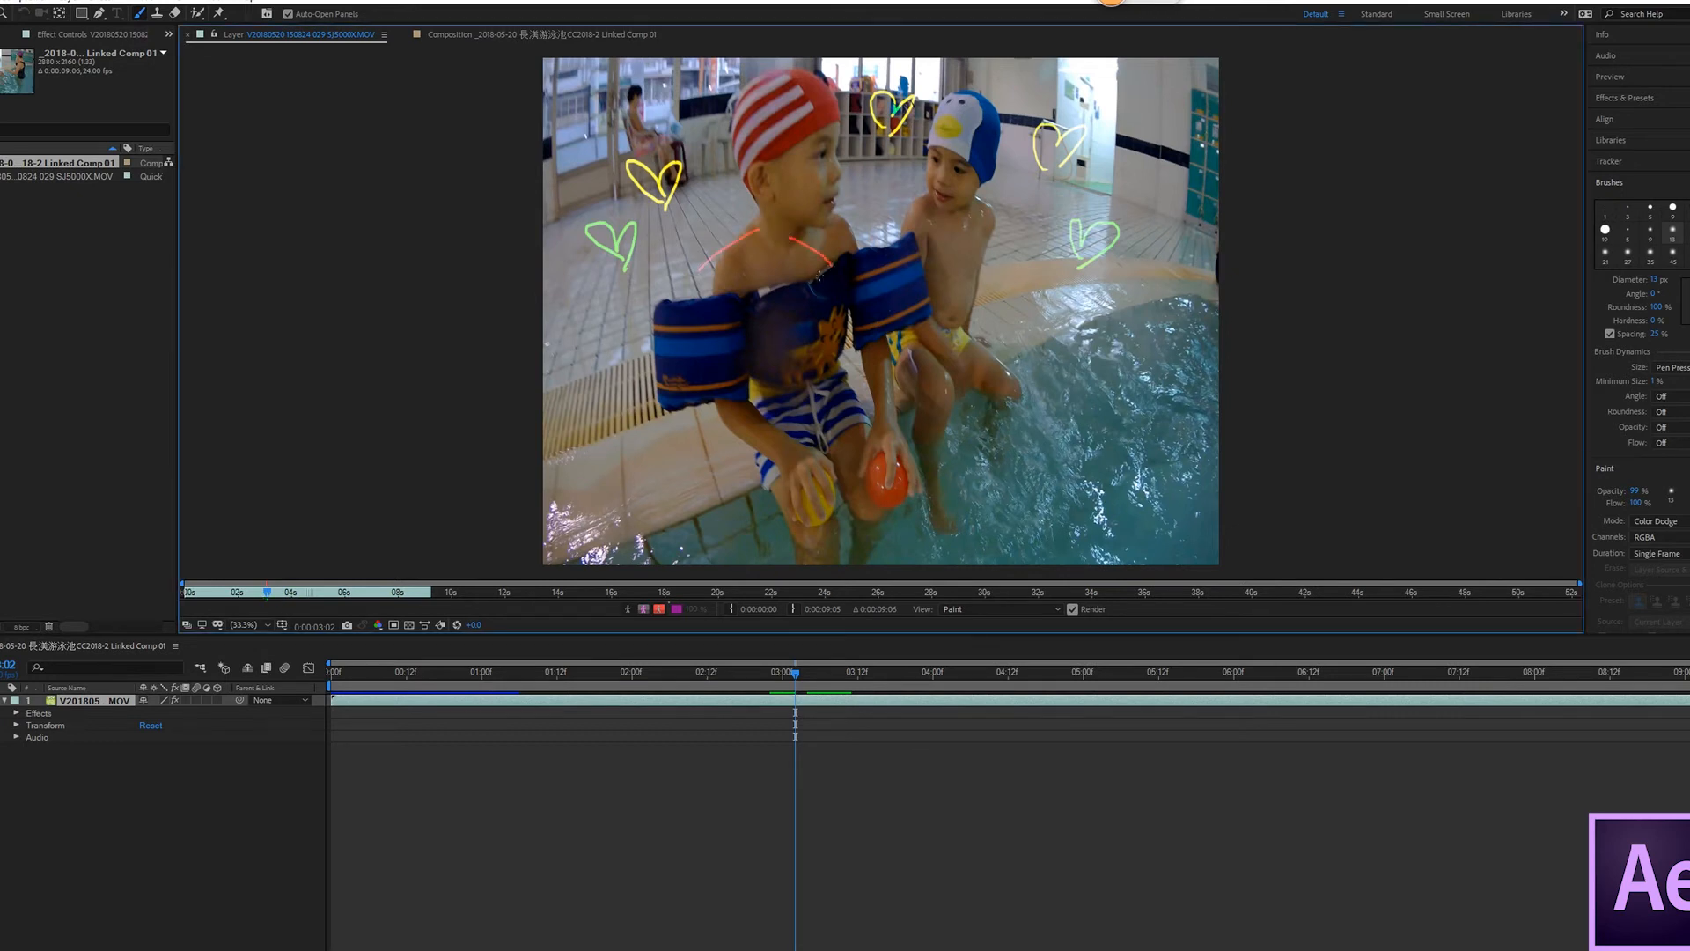
pyautogui.hotkey('ctrl', 'z')
pyautogui.hotkey('ctrl', 'z')
# Step: Show the Paint effect in Effect Controls and keep the heart-painted clip loaded in the Layer panel
pyautogui.click(88, 34)
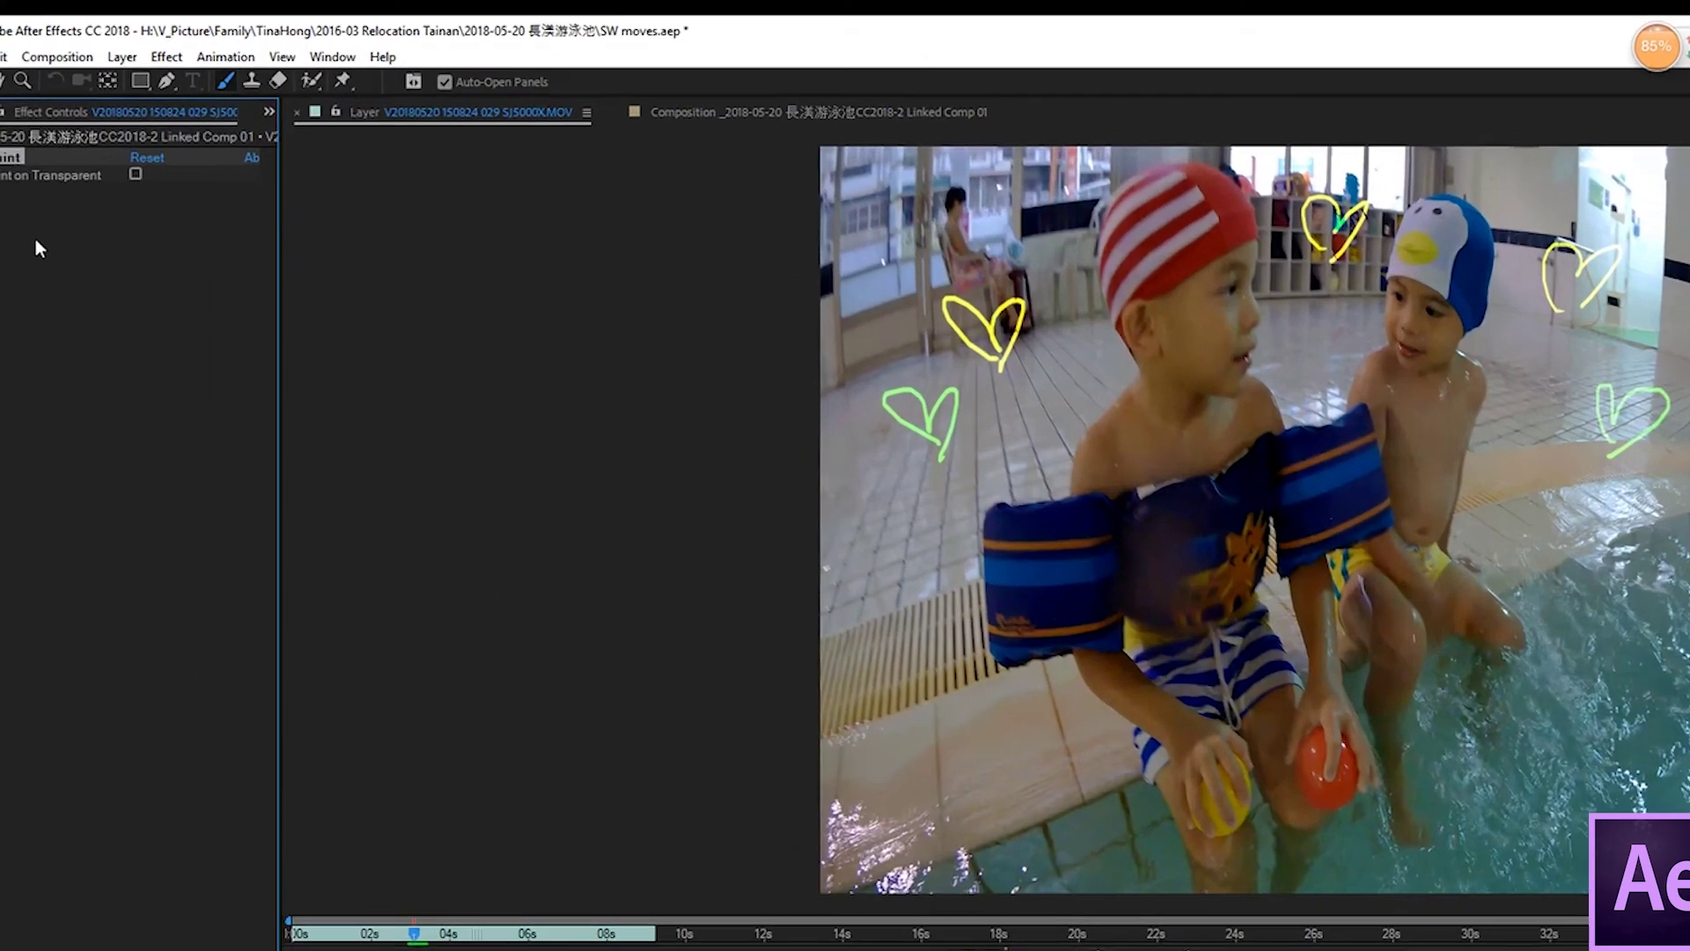
pyautogui.rightClick(14, 98)
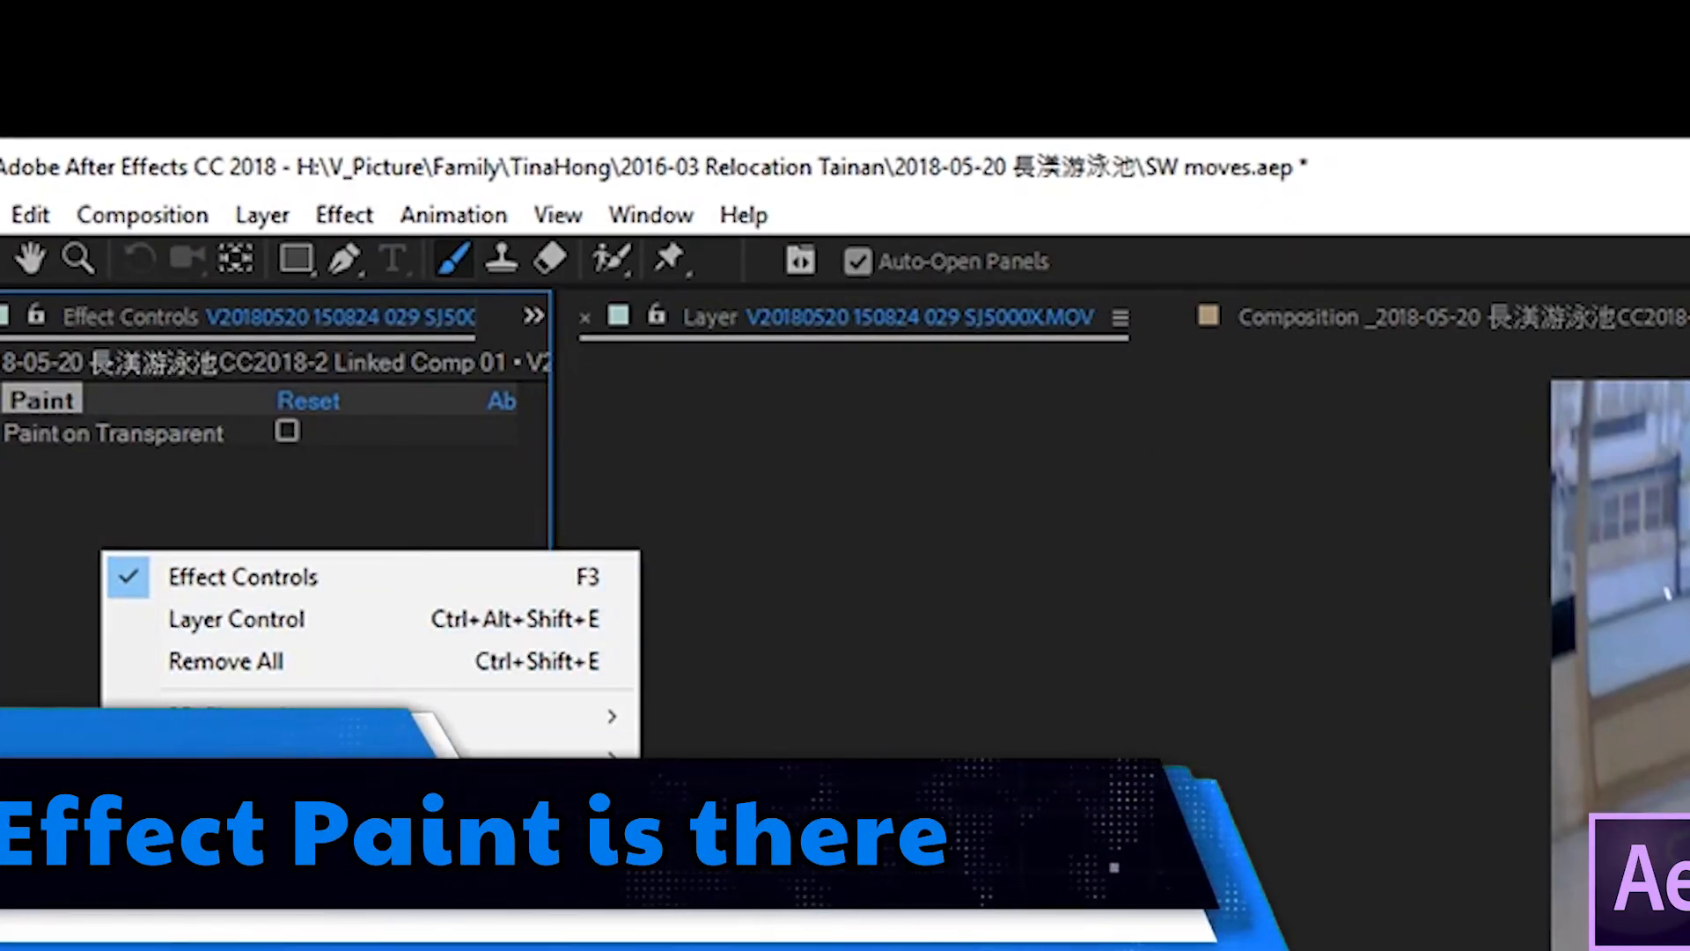
pyautogui.rightClick(872, 328)
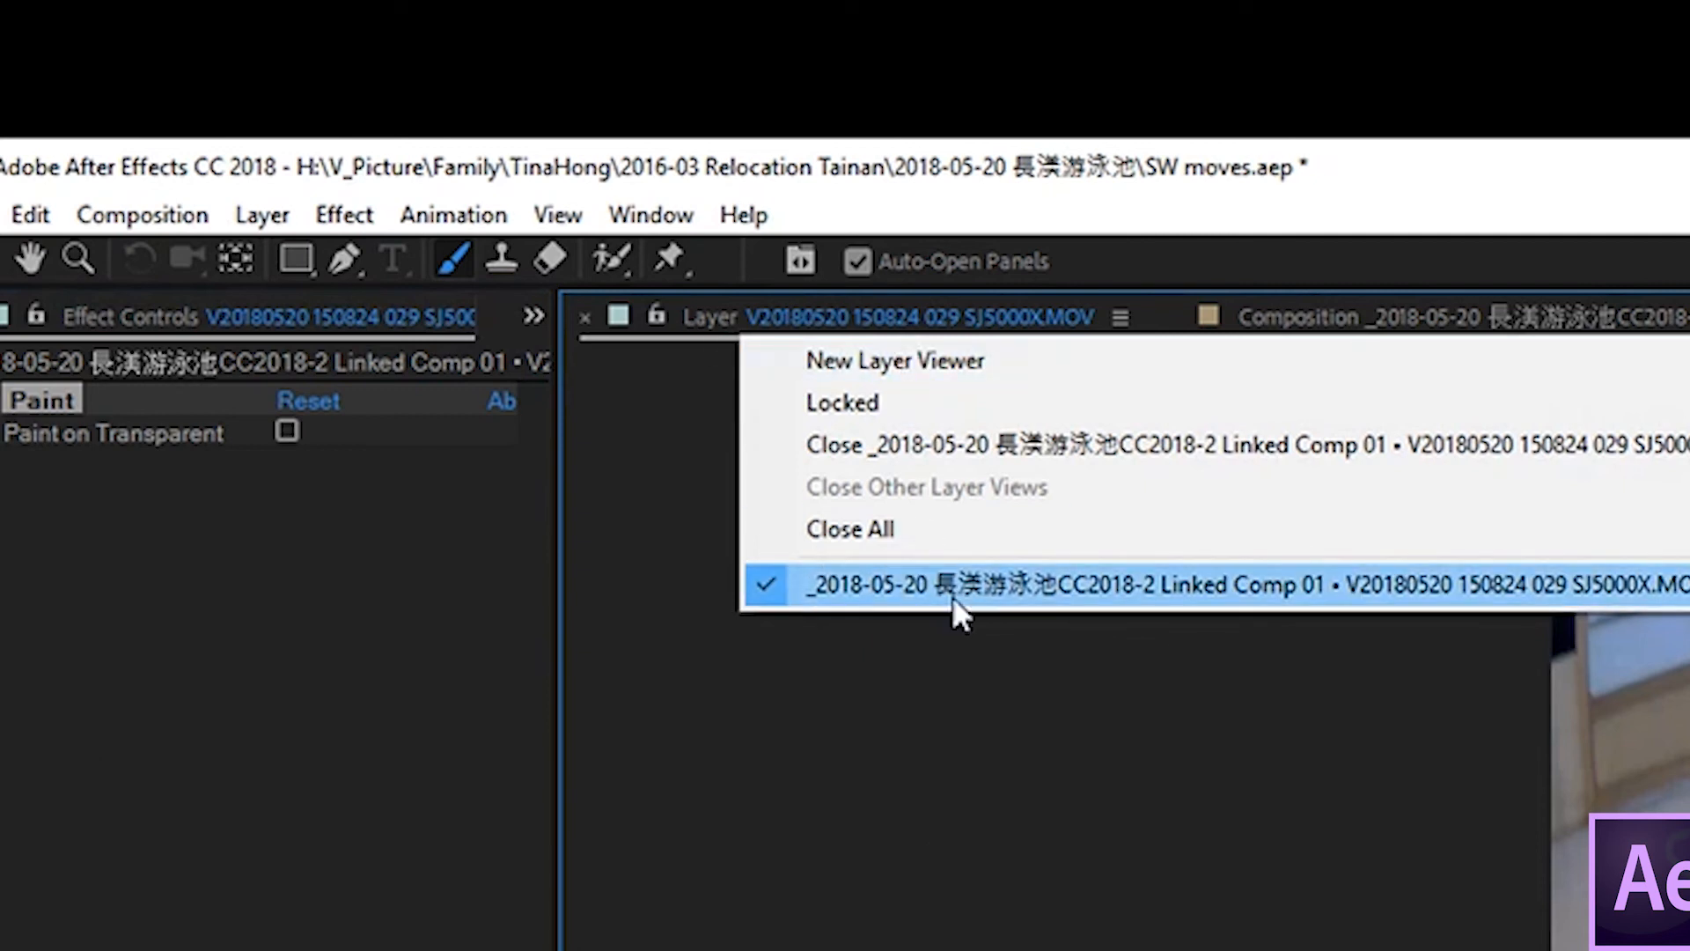
pyautogui.click(951, 586)
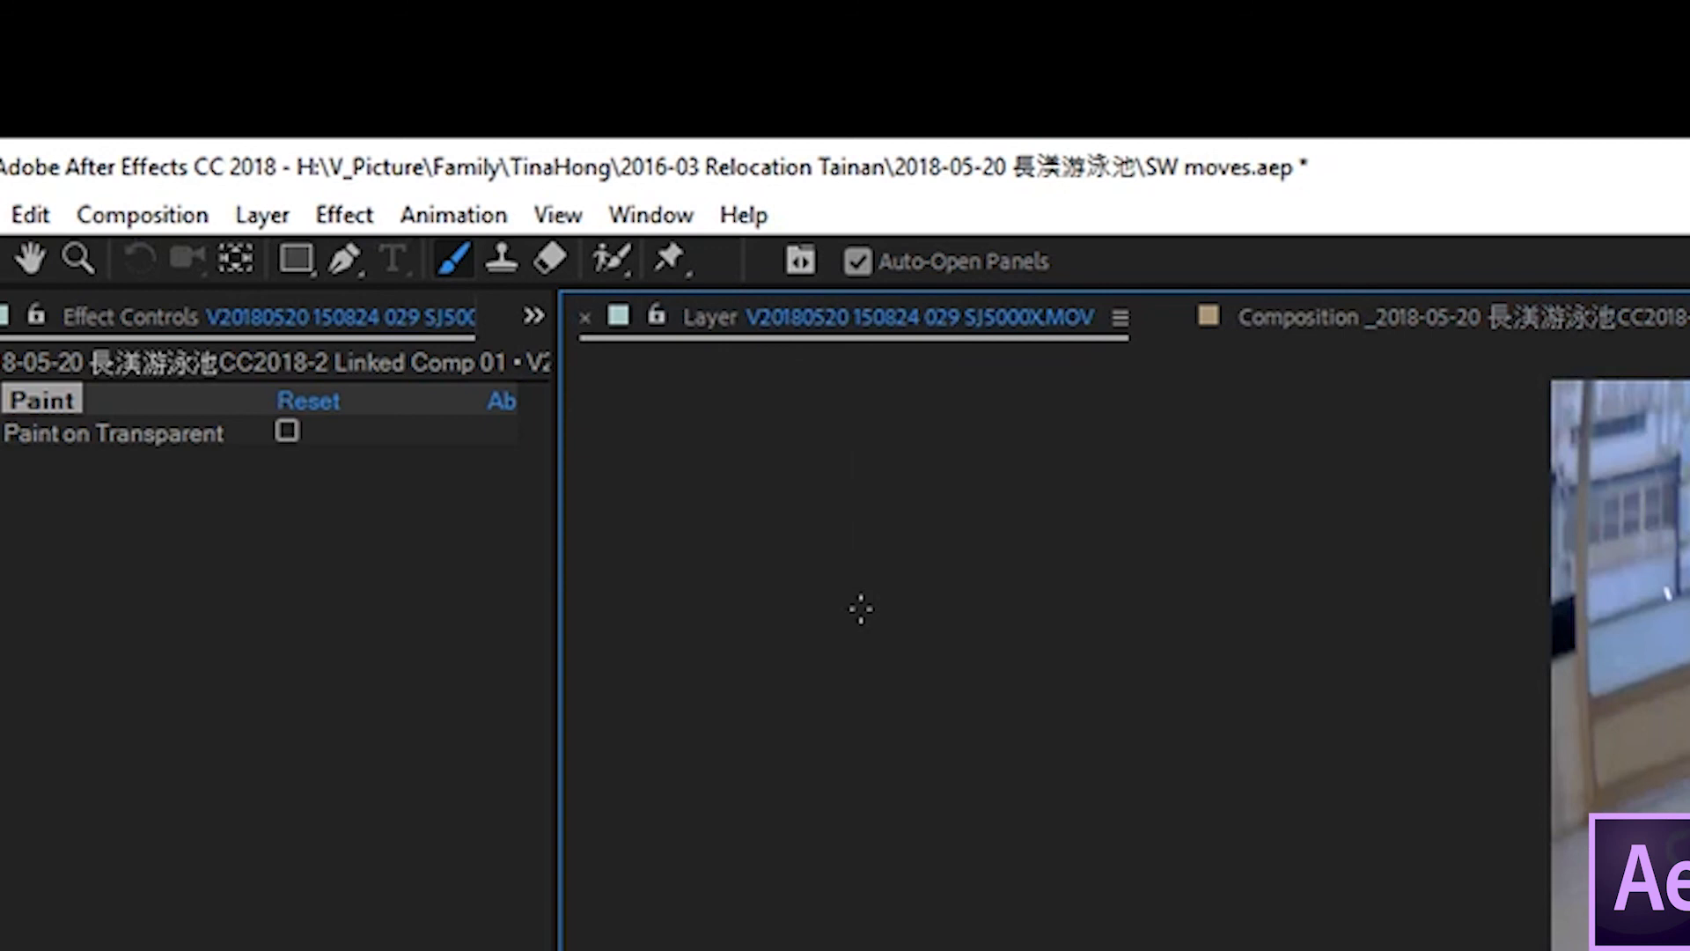